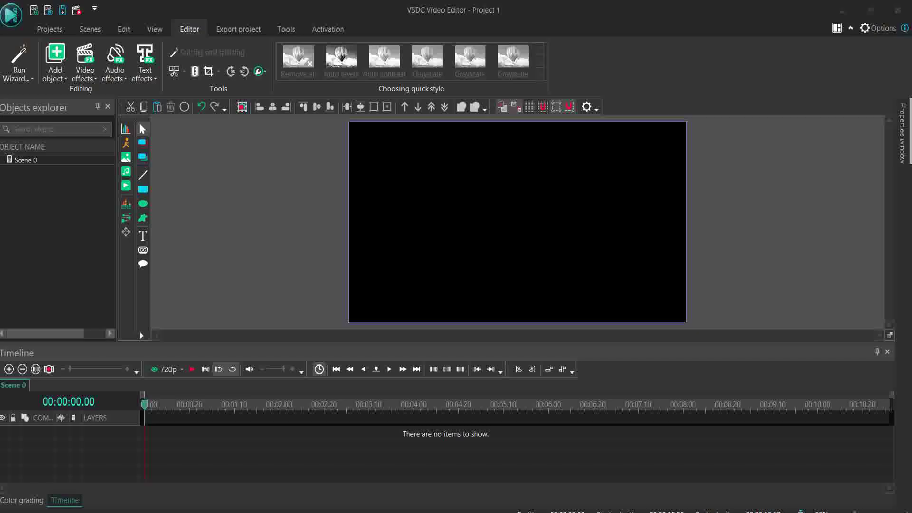
- Add the lamb-120739 video to the scene on a new layer, starting from the cursor position
click(55, 62)
click(55, 61)
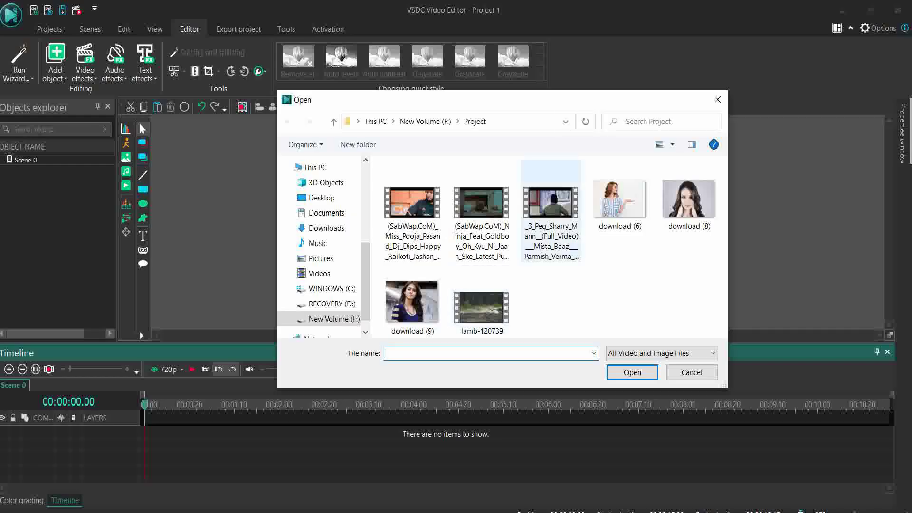
click(481, 308)
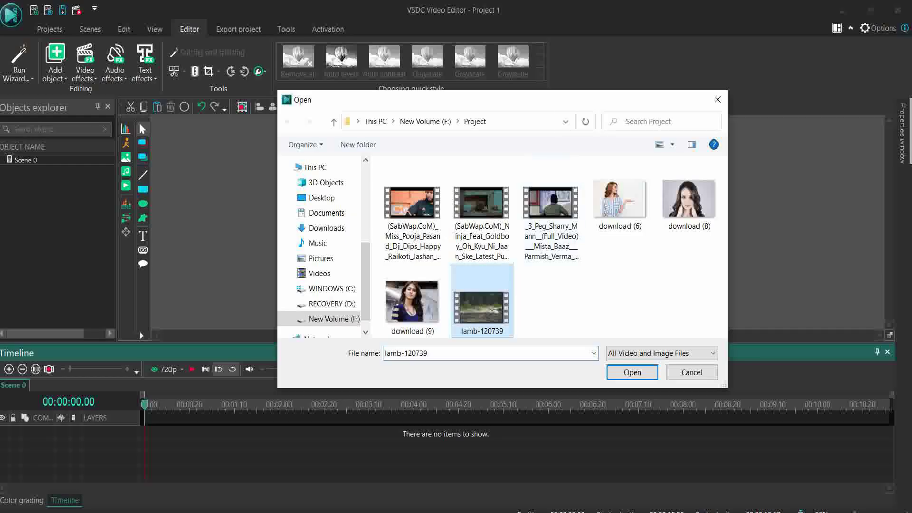
key(Return)
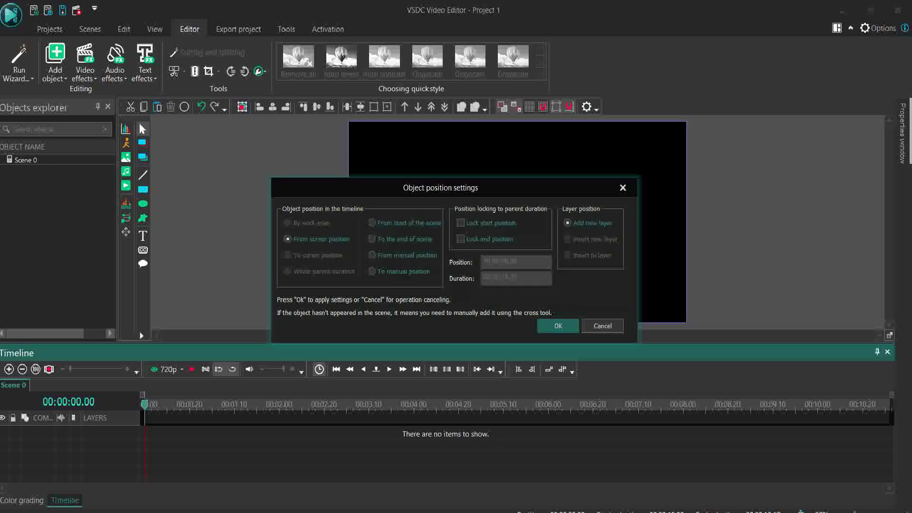
key(Return)
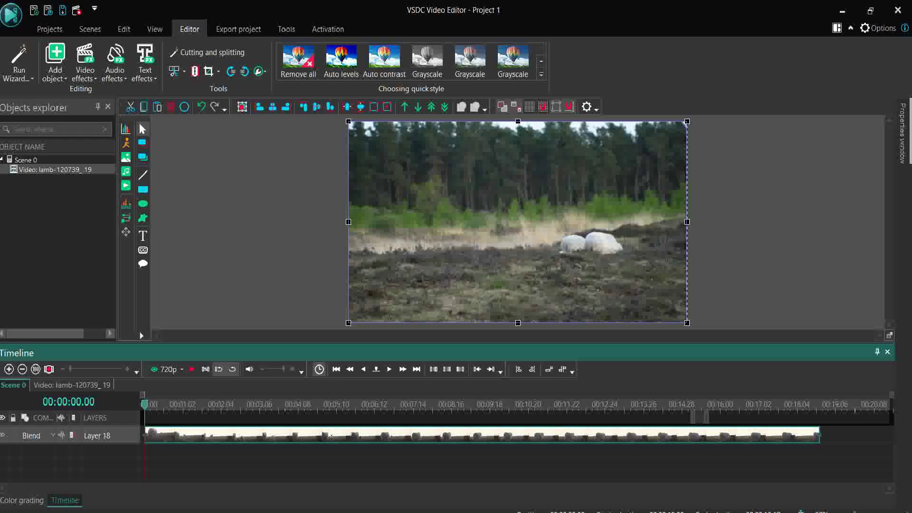
- Open the lamb clip's properties and choose the loop mode "Show last frame at the end of the video"
drag(144, 404, 798, 404)
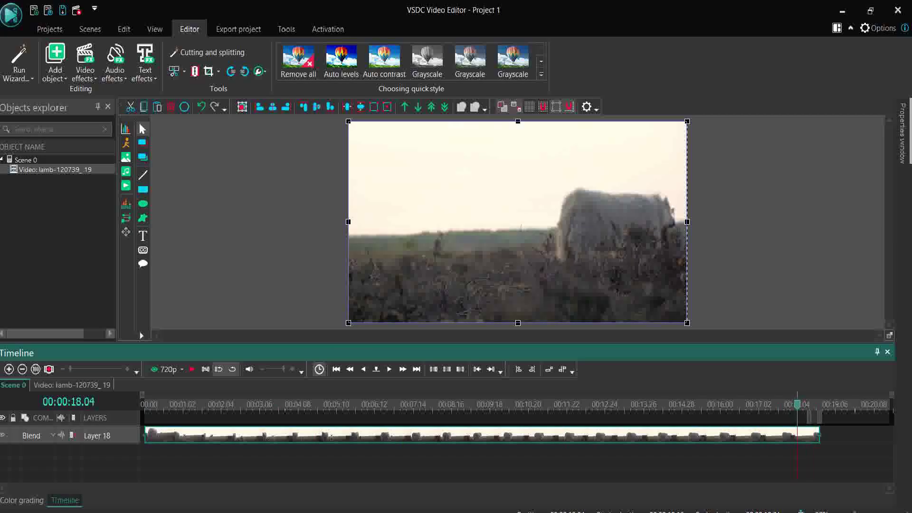
right_click(694, 430)
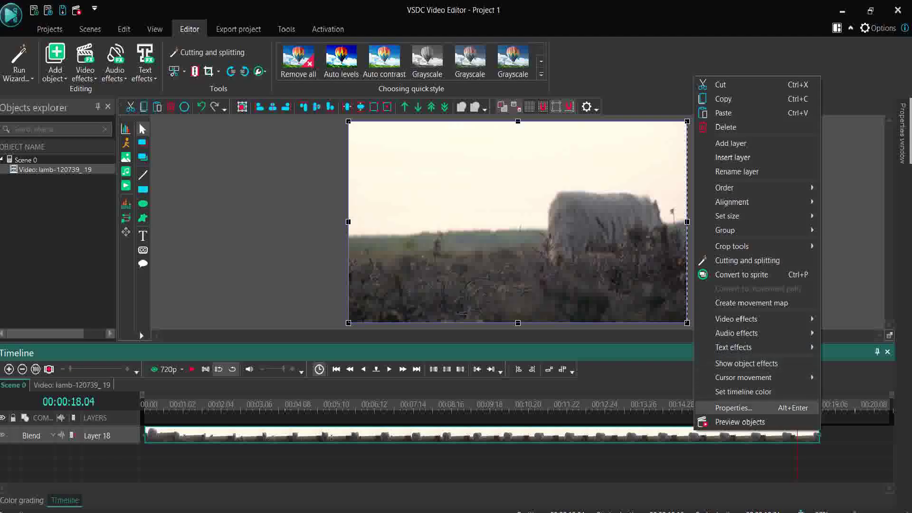
click(734, 408)
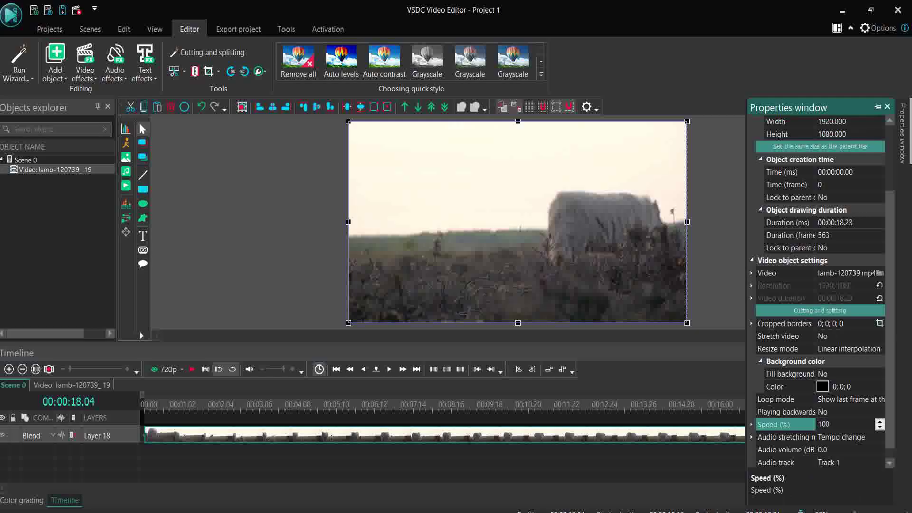
scroll(822, 266, down, 1)
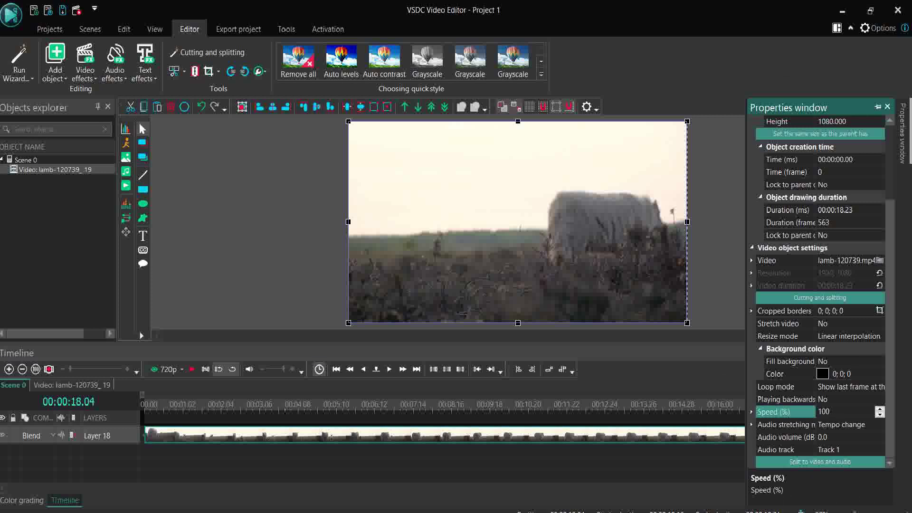
click(854, 386)
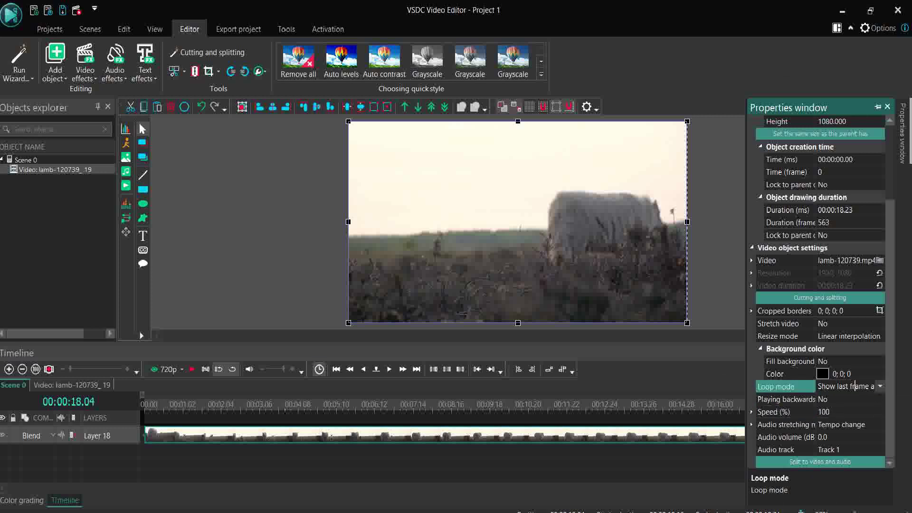
click(880, 386)
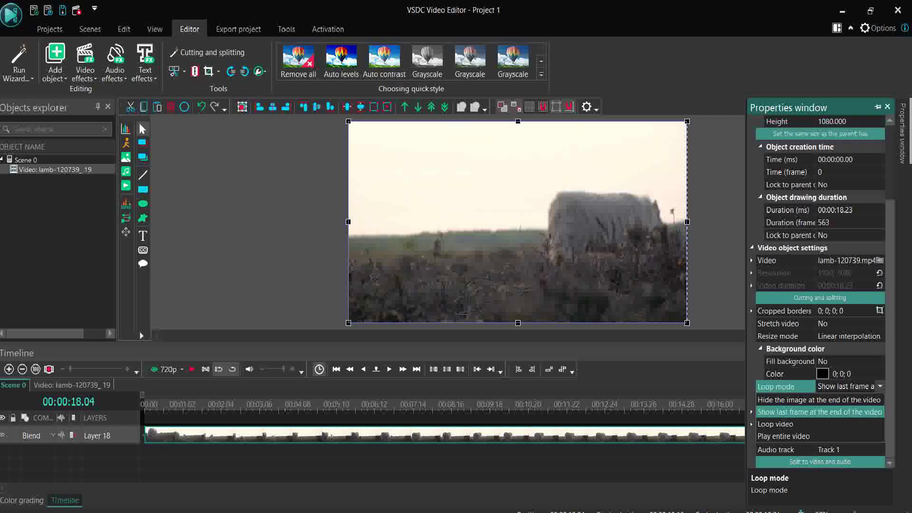
key(Return)
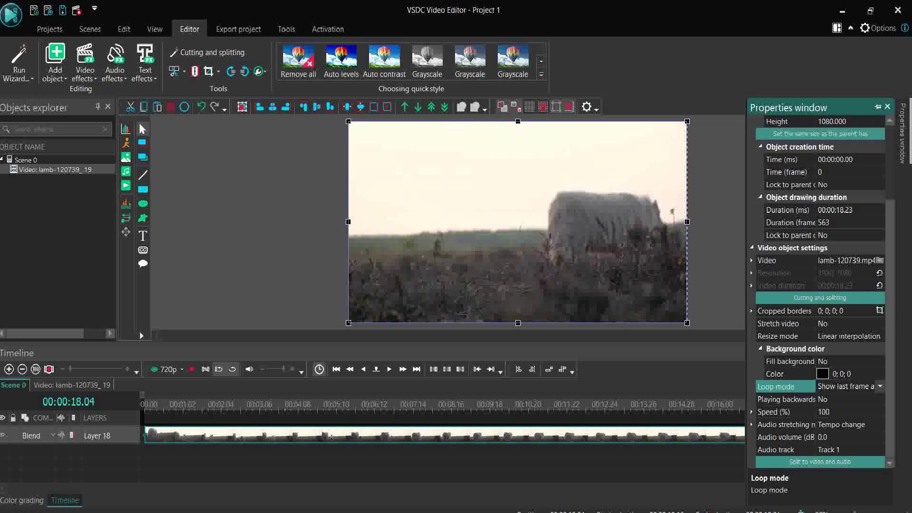
- Set the lamb clip's object drawing duration to 00:00:20.23
click(838, 210)
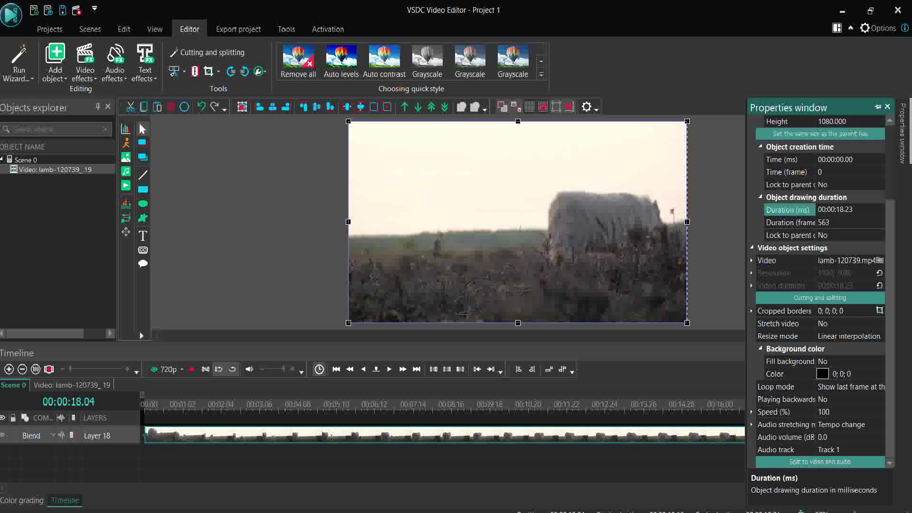
text(20)
key(Return)
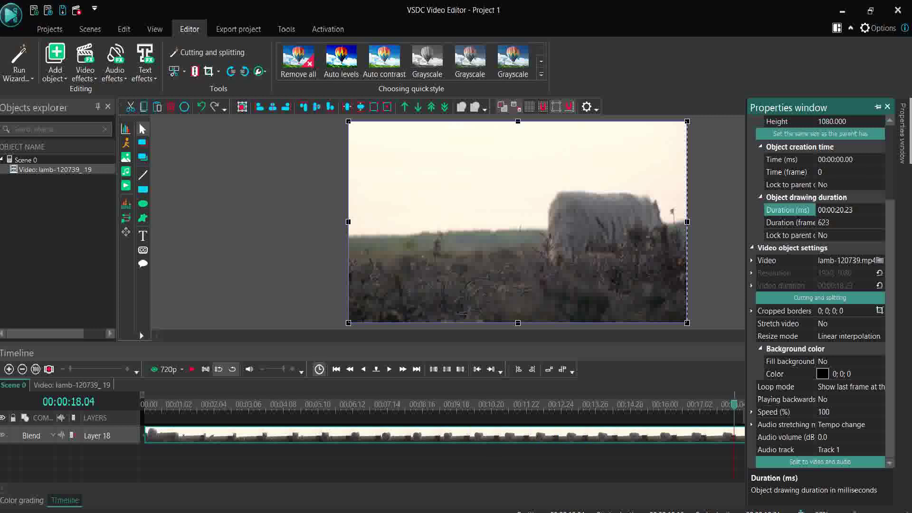
- Preview the lamb clip and examine the held last frame near its end
click(192, 369)
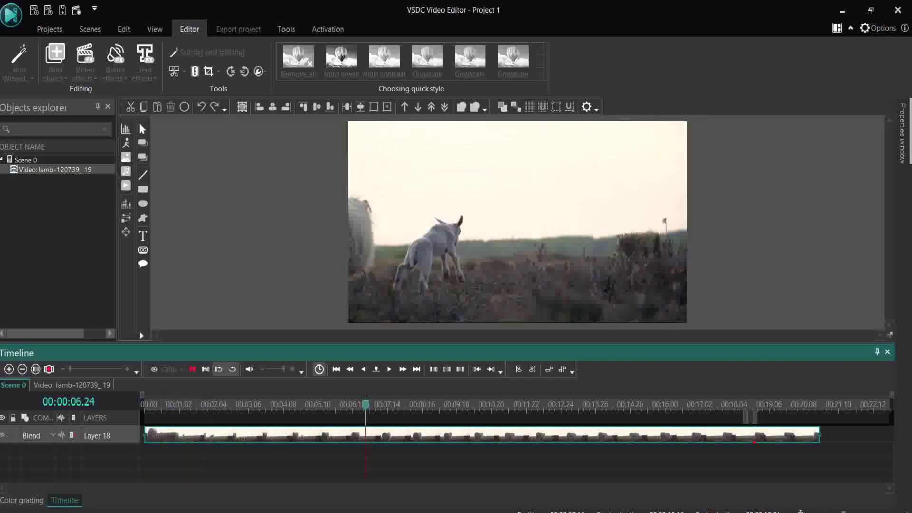
drag(769, 405, 763, 405)
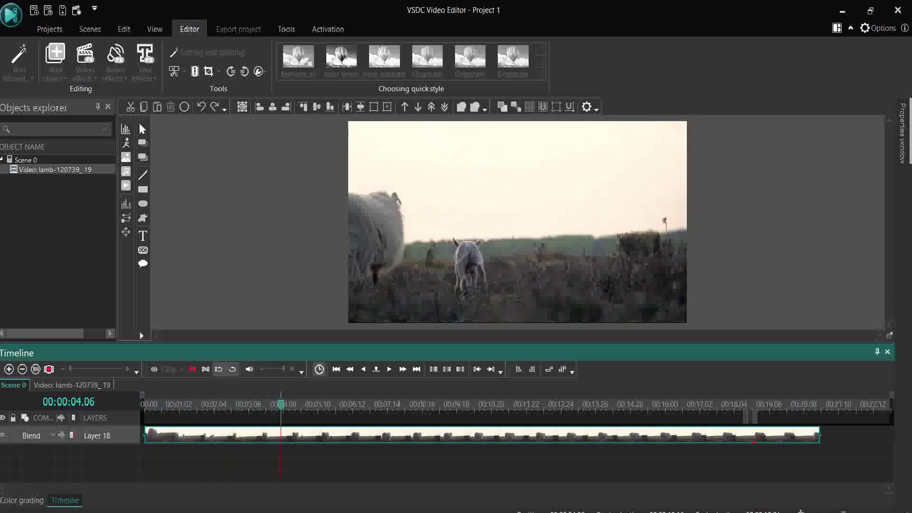
drag(296, 404, 768, 404)
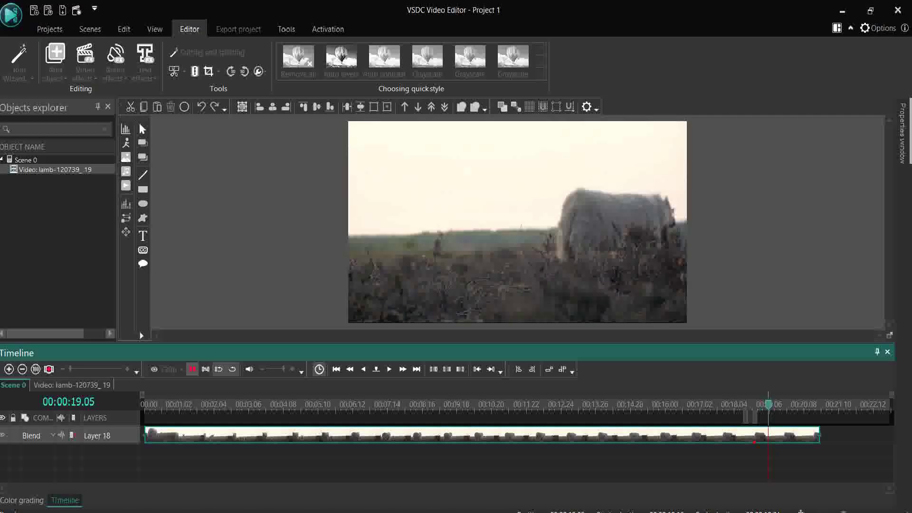
key(space)
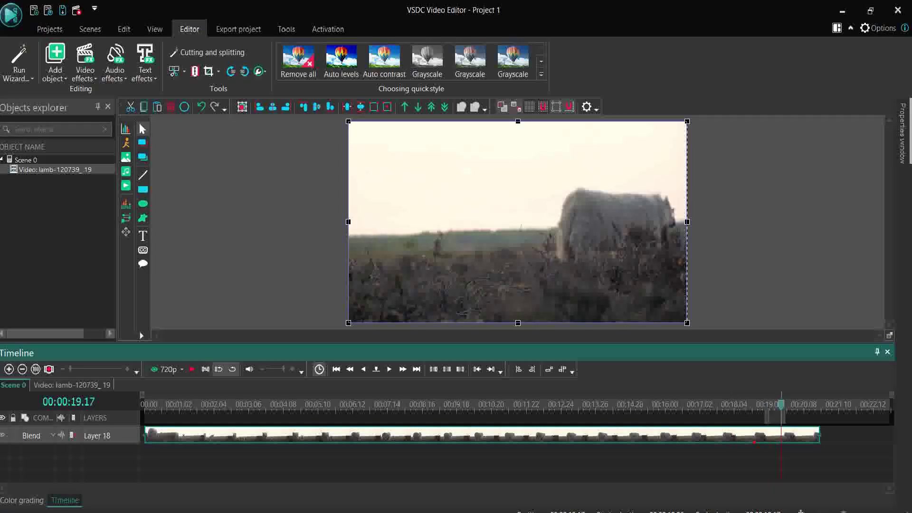
drag(782, 404, 749, 404)
key(space)
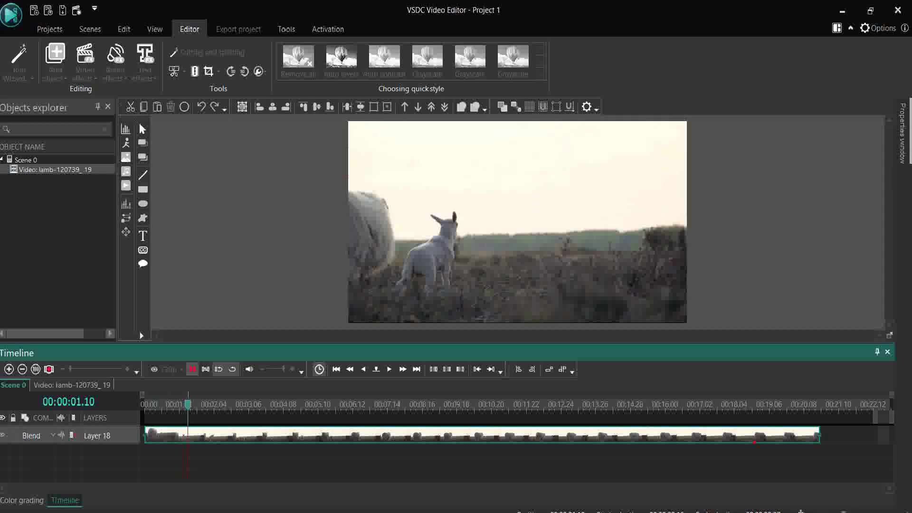
key(space)
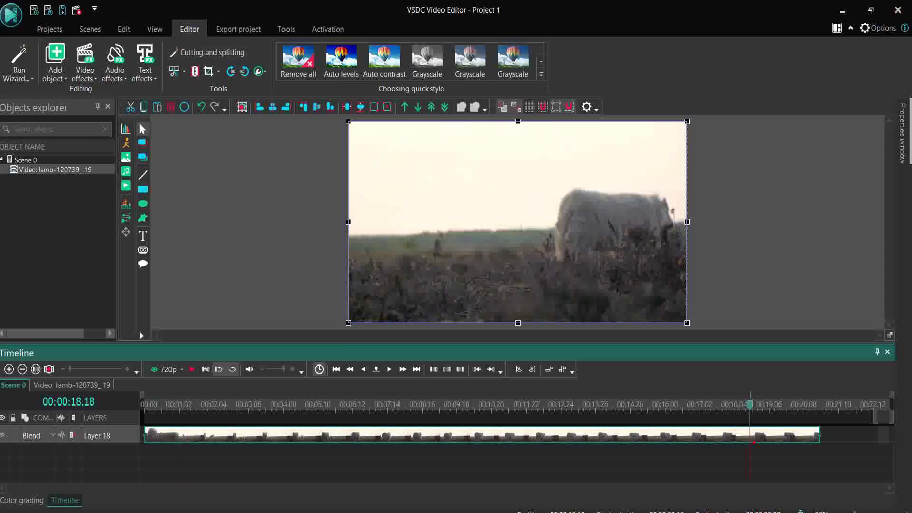
- Add a text object reading "to be backside" over the lamb video, starting at 00:00:18.23
drag(750, 405, 755, 405)
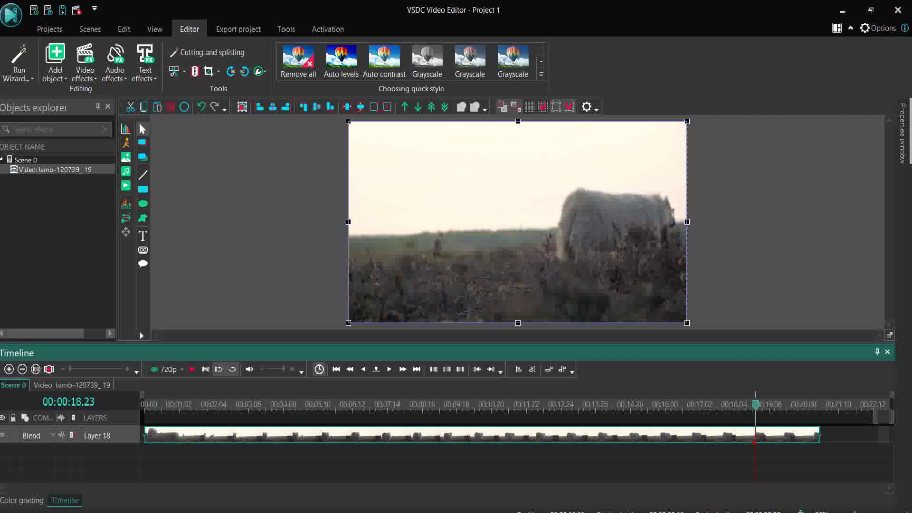
click(177, 237)
click(558, 326)
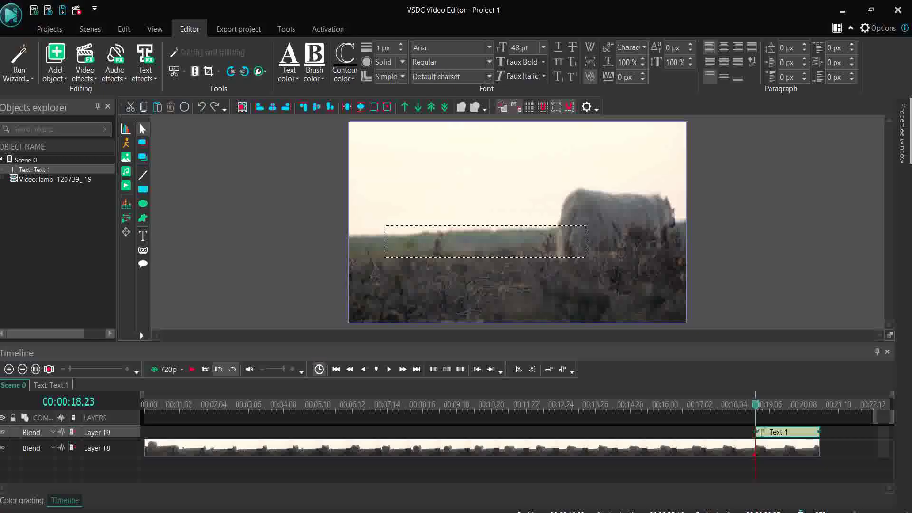
text(to be backside)
click(314, 69)
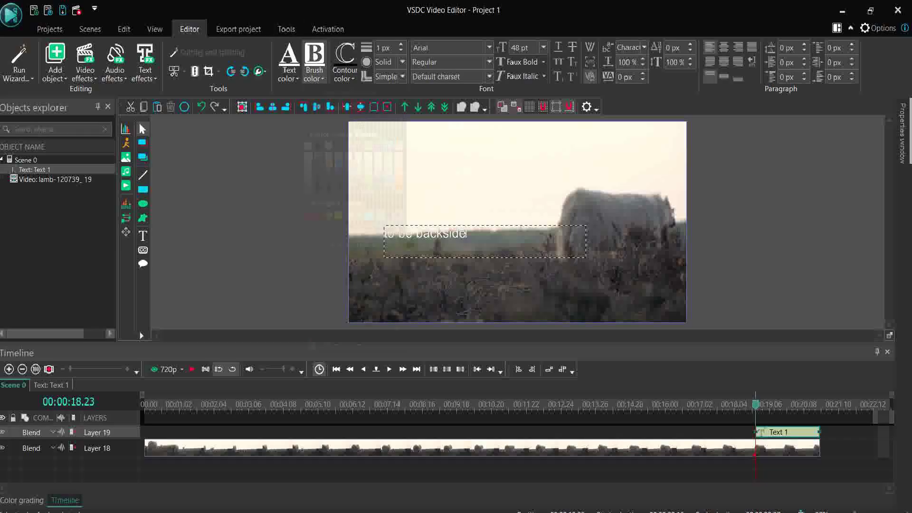
click(318, 146)
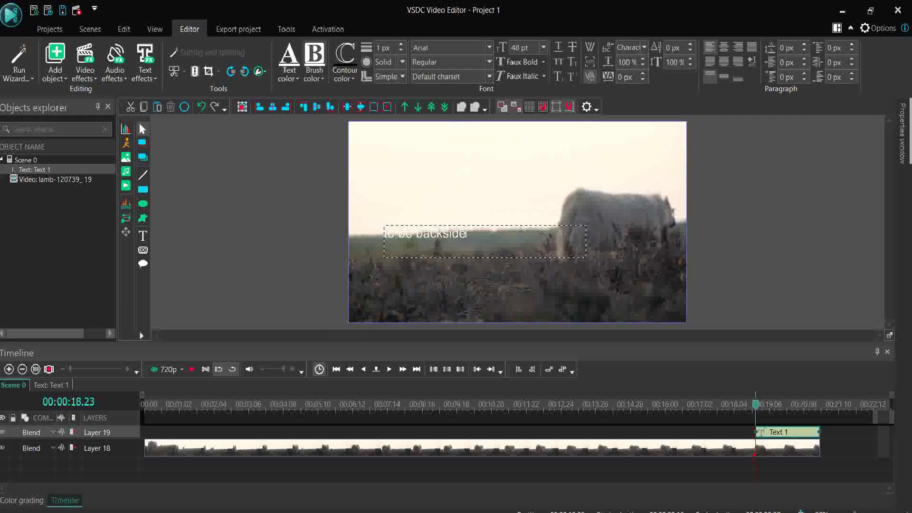
click(314, 69)
click(295, 145)
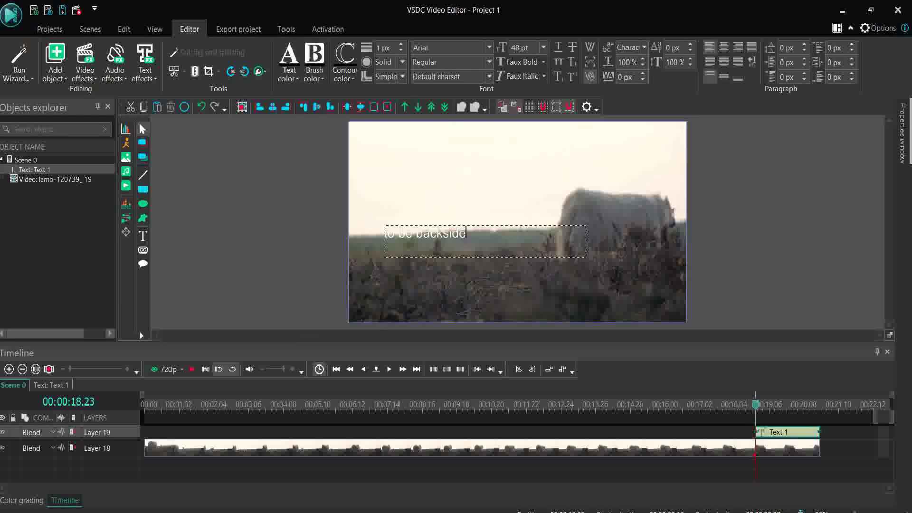
click(345, 67)
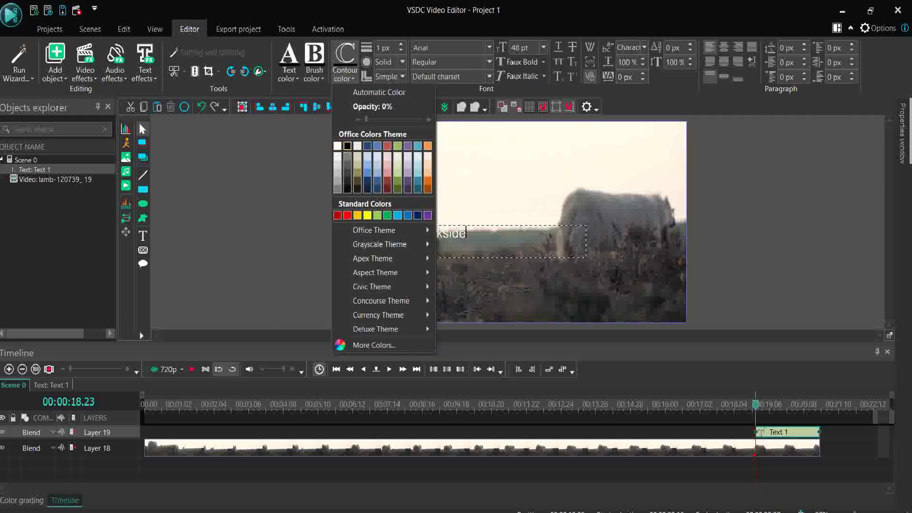
click(523, 167)
- Move the "to be backside" text onto the dark ground at the frame's lower right and play back the ending
click(427, 233)
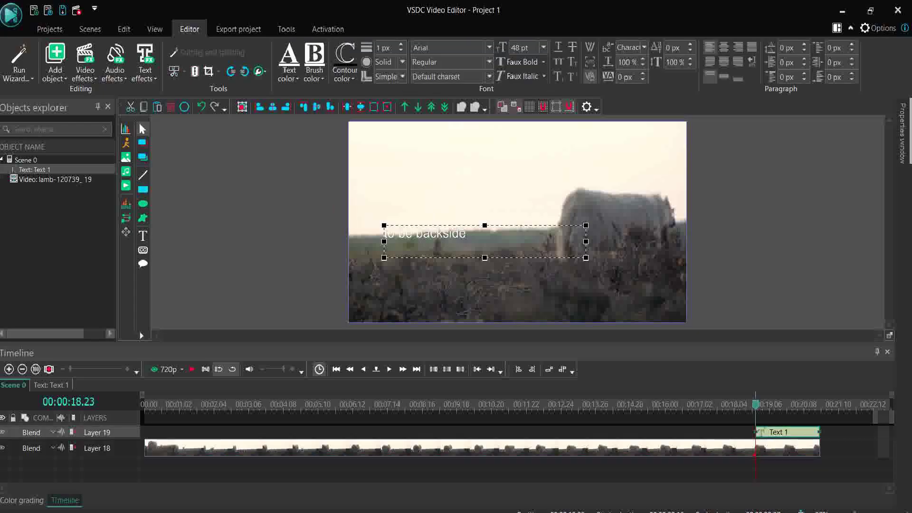
drag(428, 233, 544, 301)
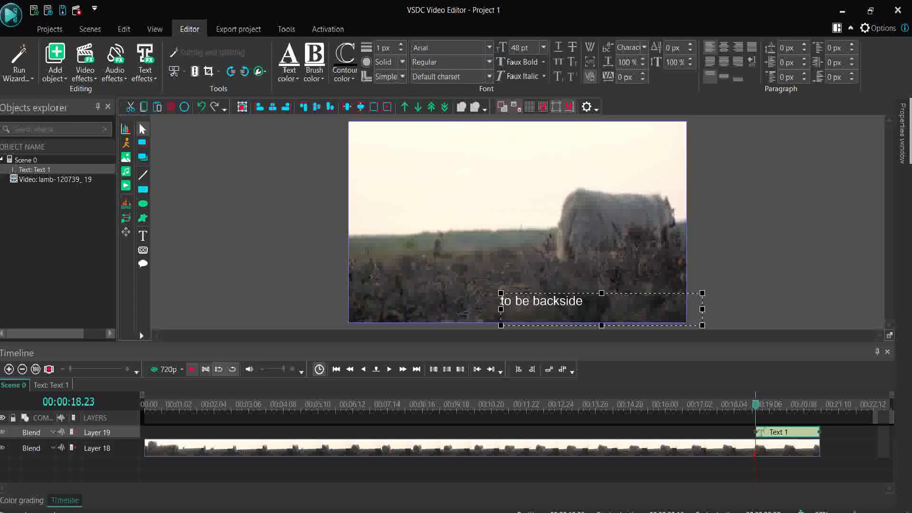
click(192, 370)
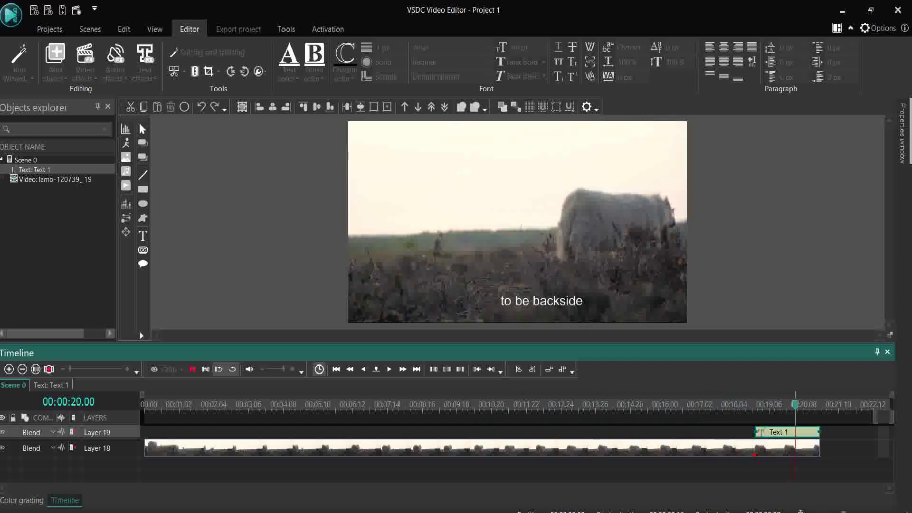
key(space)
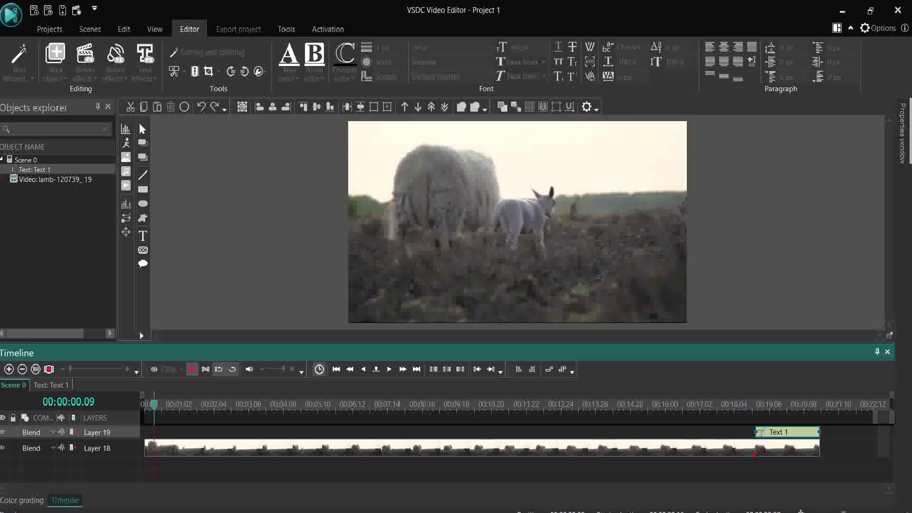
key(space)
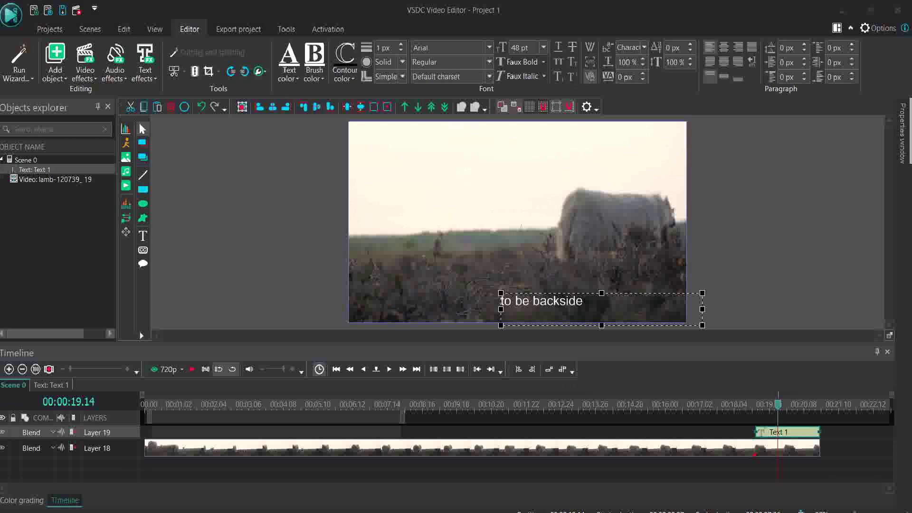
click(788, 448)
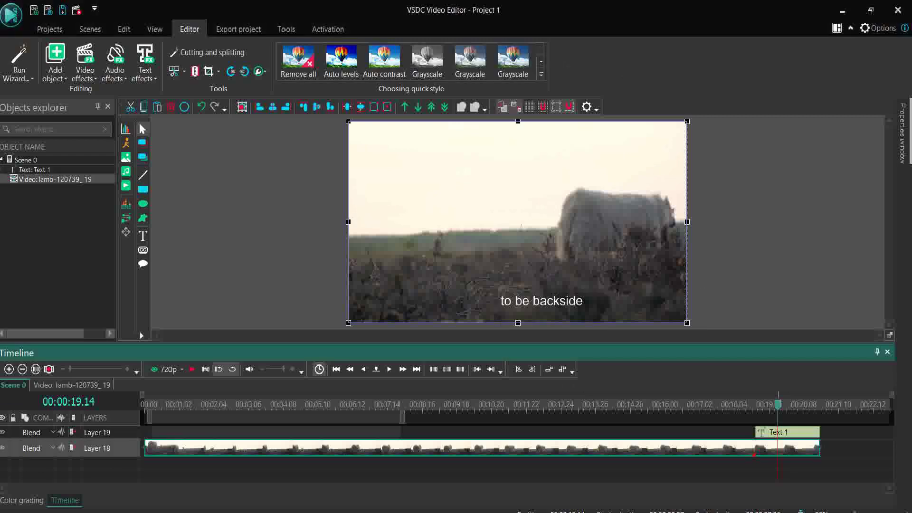
click(788, 433)
drag(777, 405, 759, 405)
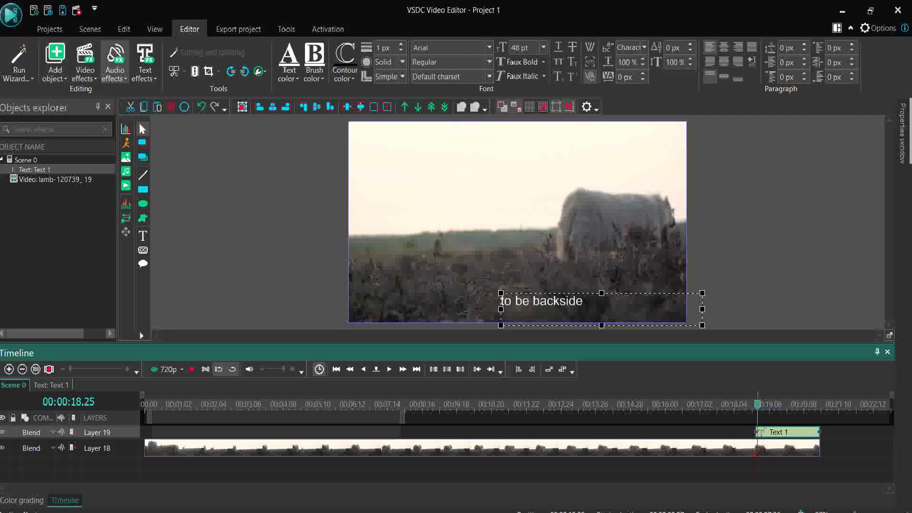
click(115, 71)
click(55, 71)
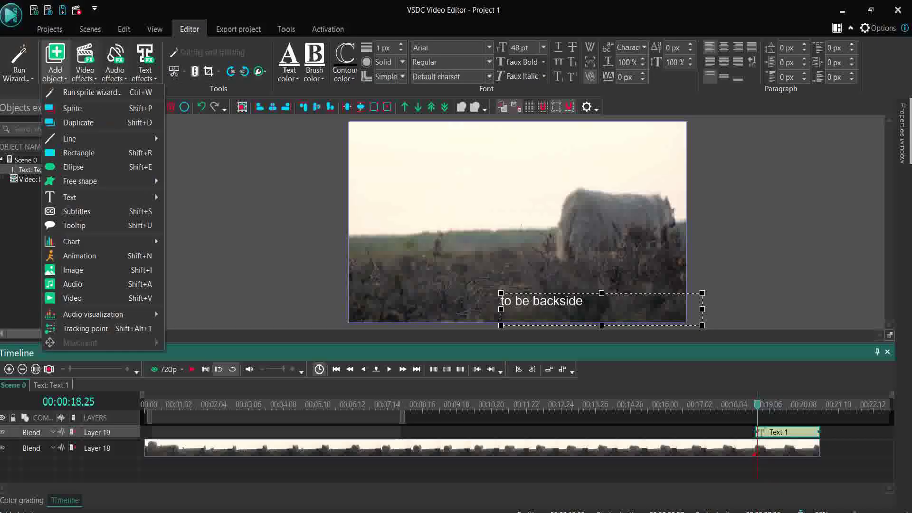
click(72, 298)
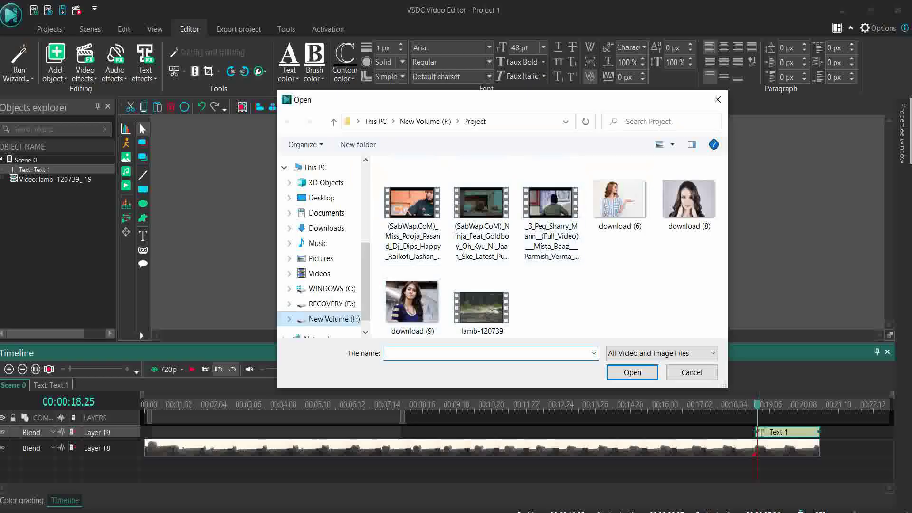
click(334, 319)
click(691, 373)
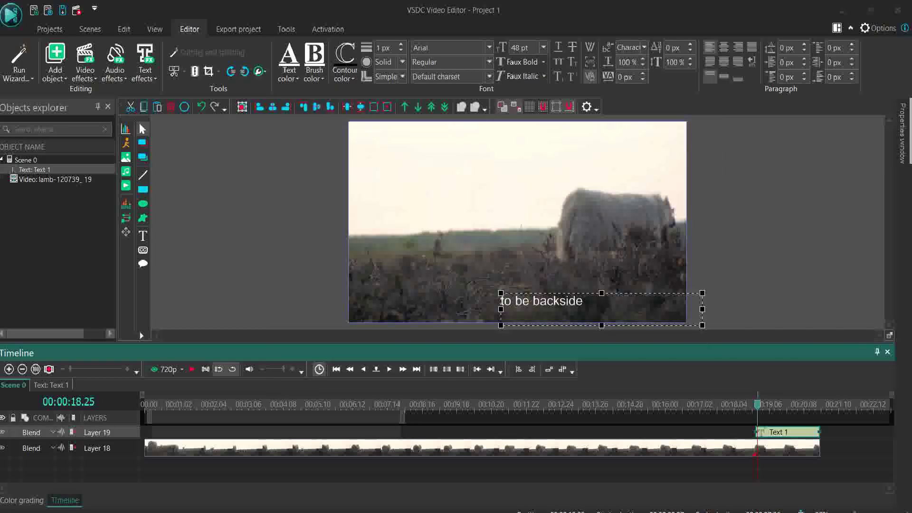
- Add the audio file smoke-143172 to the scene, placed from the cursor position where the text begins
click(55, 64)
click(55, 65)
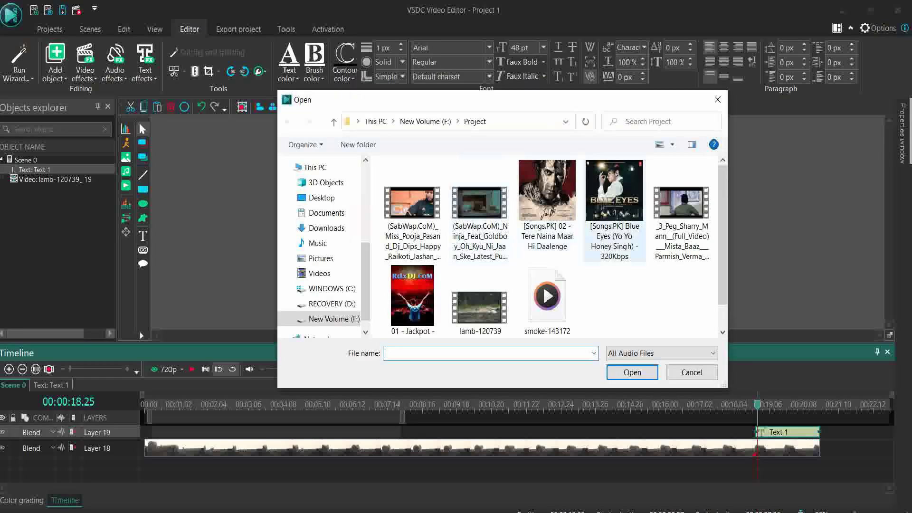
click(547, 295)
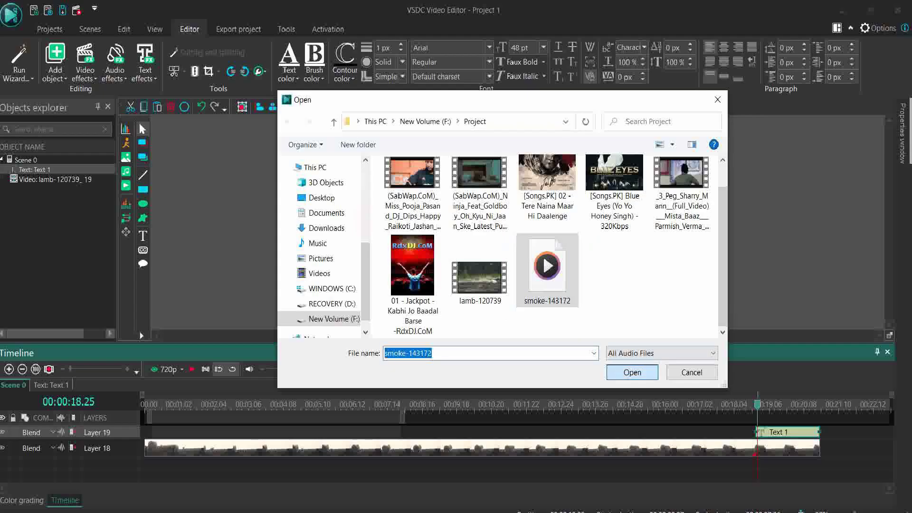
click(632, 373)
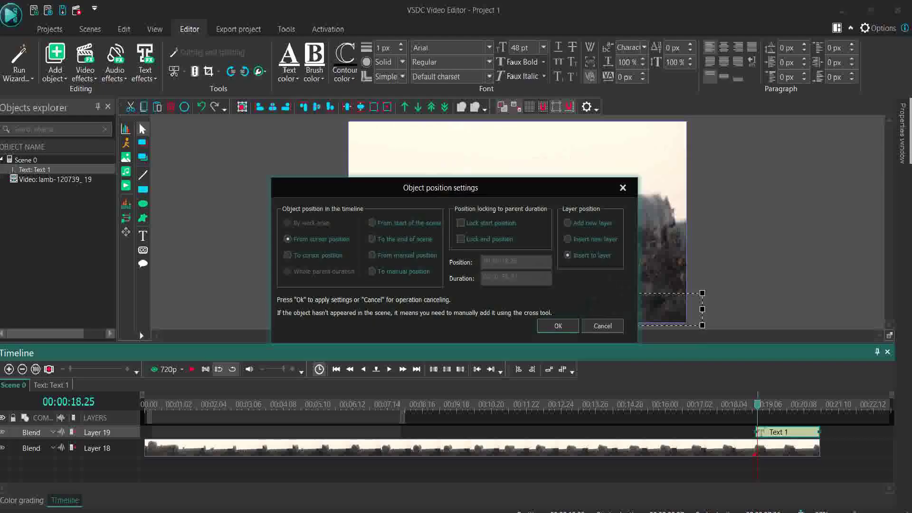
click(557, 325)
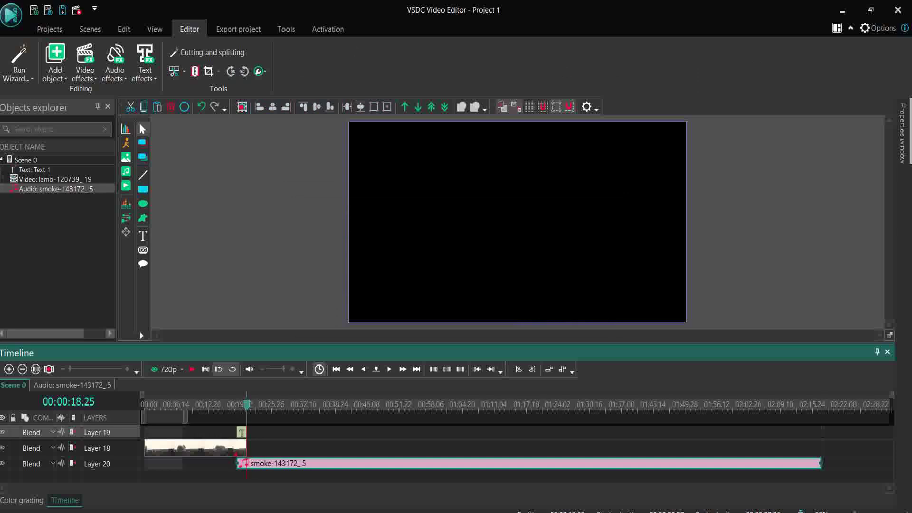
- Trim the end of the smoke-143172 audio to match the end of the text and lamb video, and play back the ending
drag(821, 463, 255, 463)
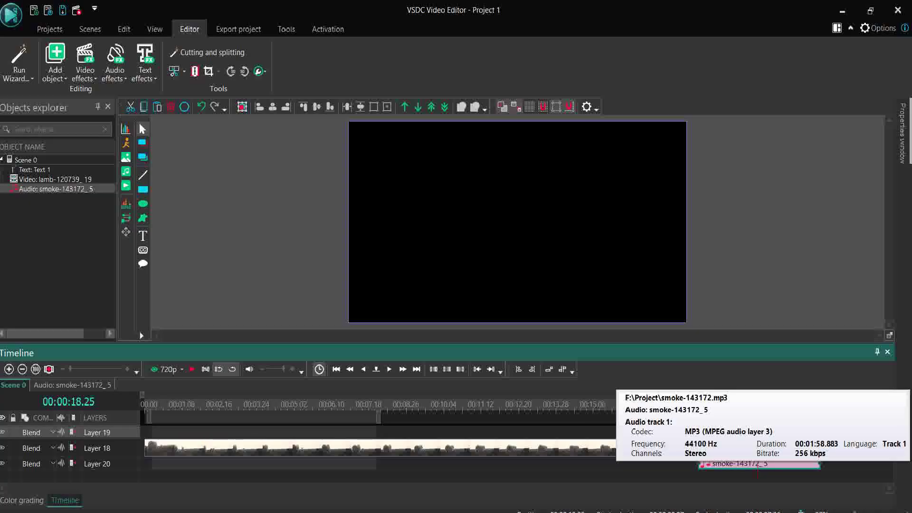
drag(821, 463, 770, 464)
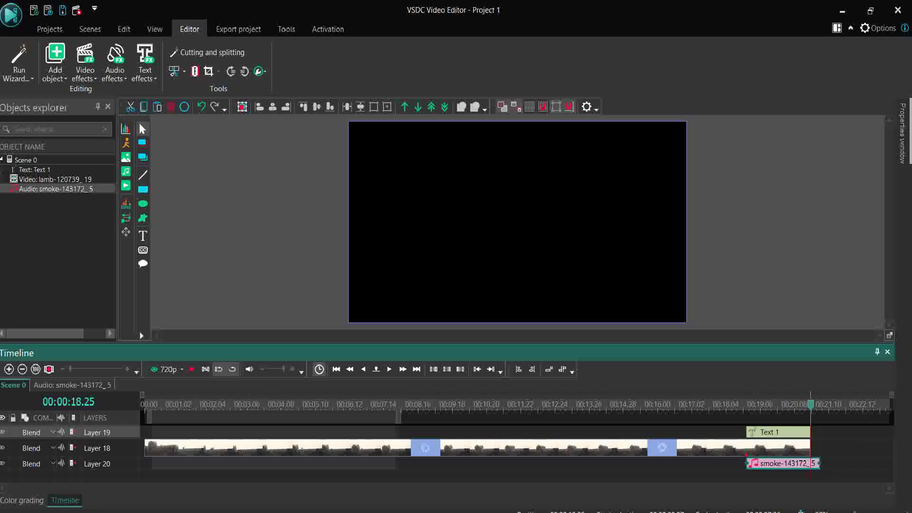
drag(819, 463, 810, 463)
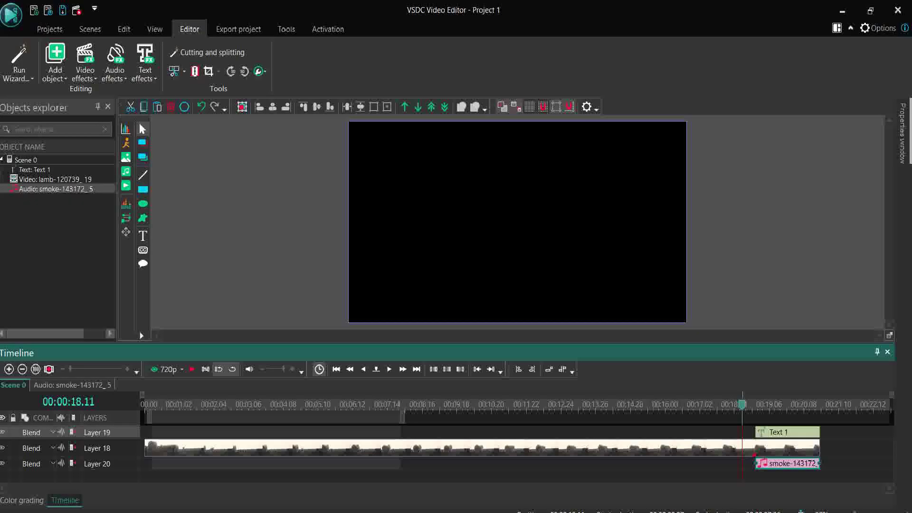
key(space)
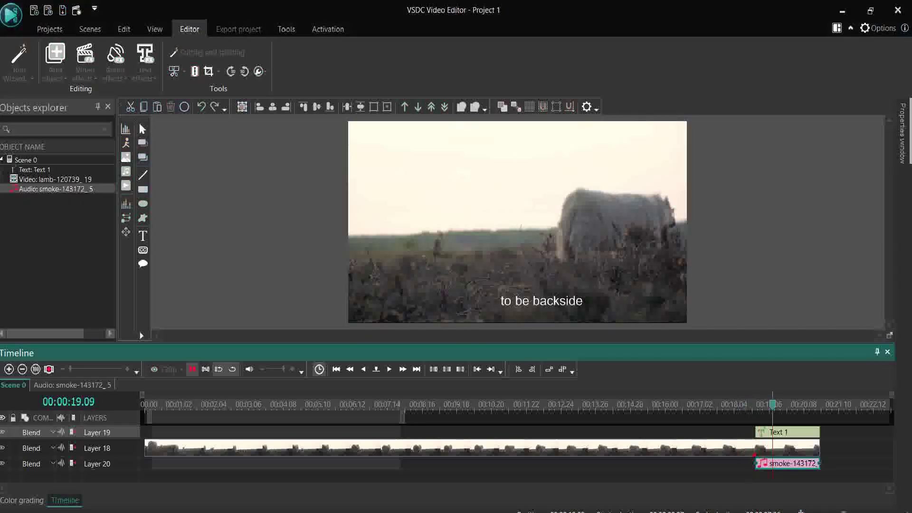